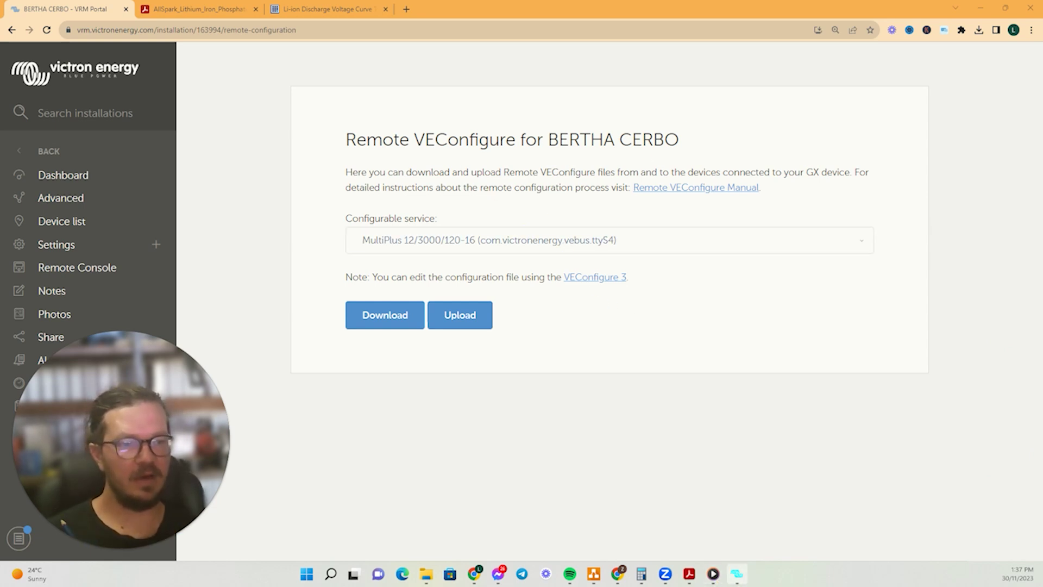
Step: Show the MultiPlus Charger tab in VEConfigure: LiFePO4, 14.20 V absorption, 13.50 V float, 90 A
click(737, 573)
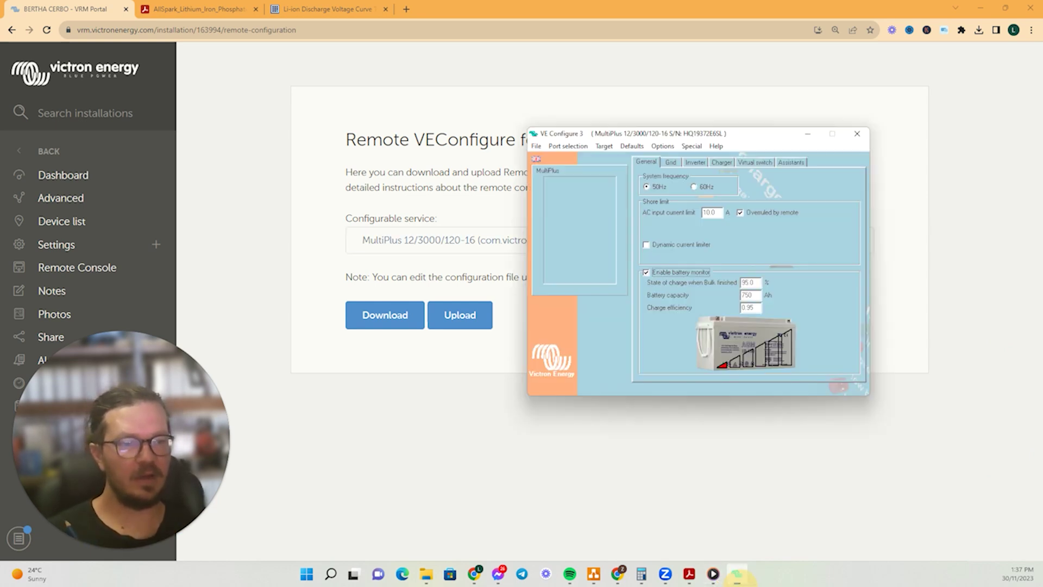
click(698, 163)
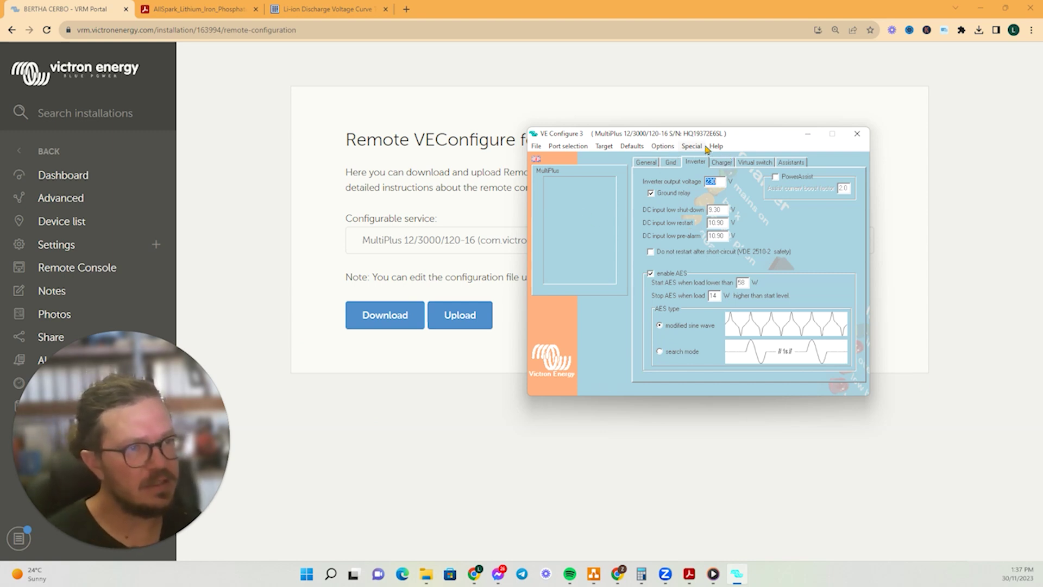
click(724, 162)
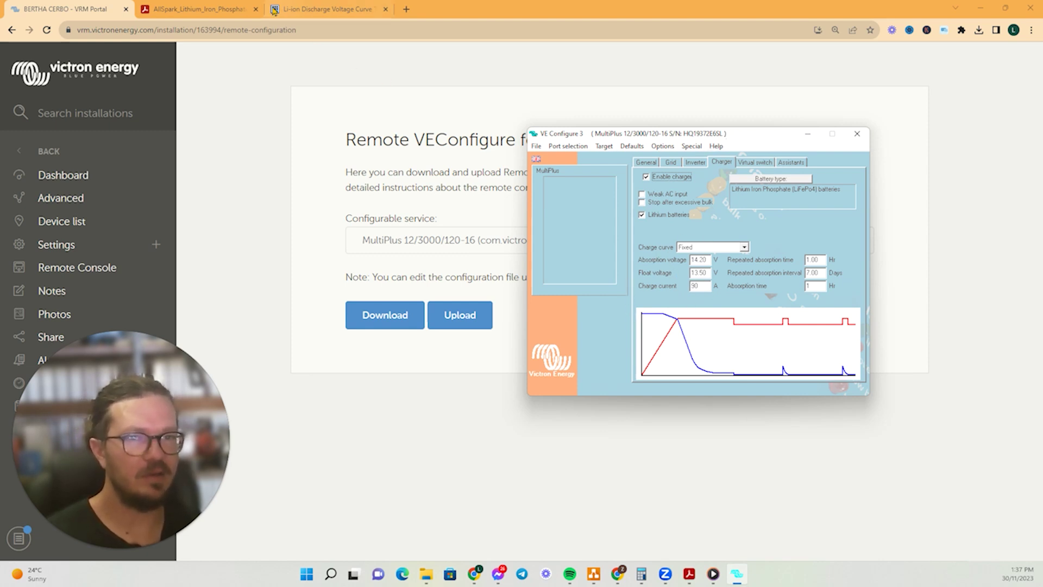
Step: Scroll the AllSpark manual to the Charging section listing bulk 14.4–14.6 V and float 13.5–13.8 V
click(215, 6)
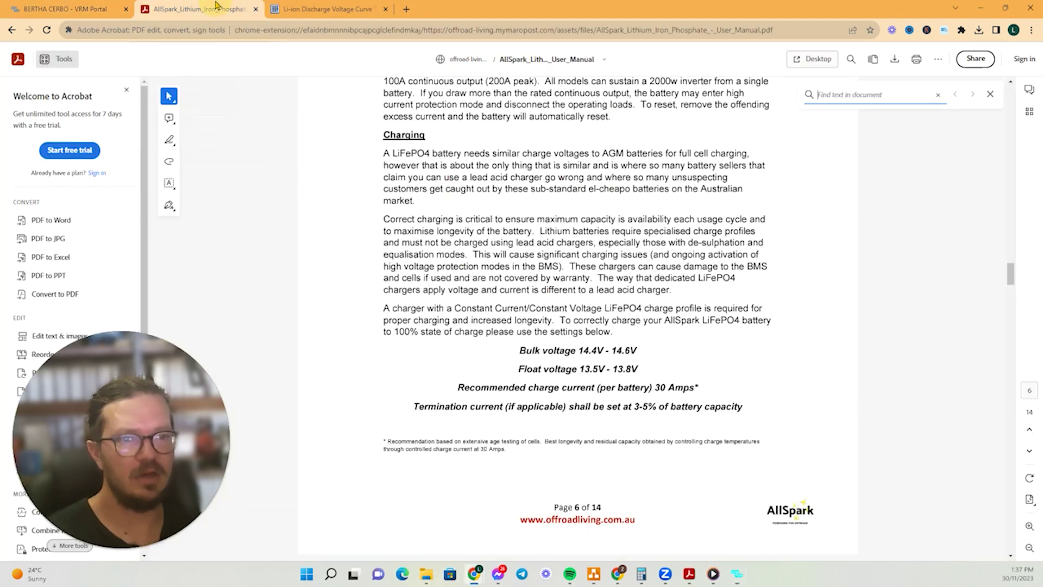
scroll(638, 301, up, 10)
scroll(638, 293, up, 20)
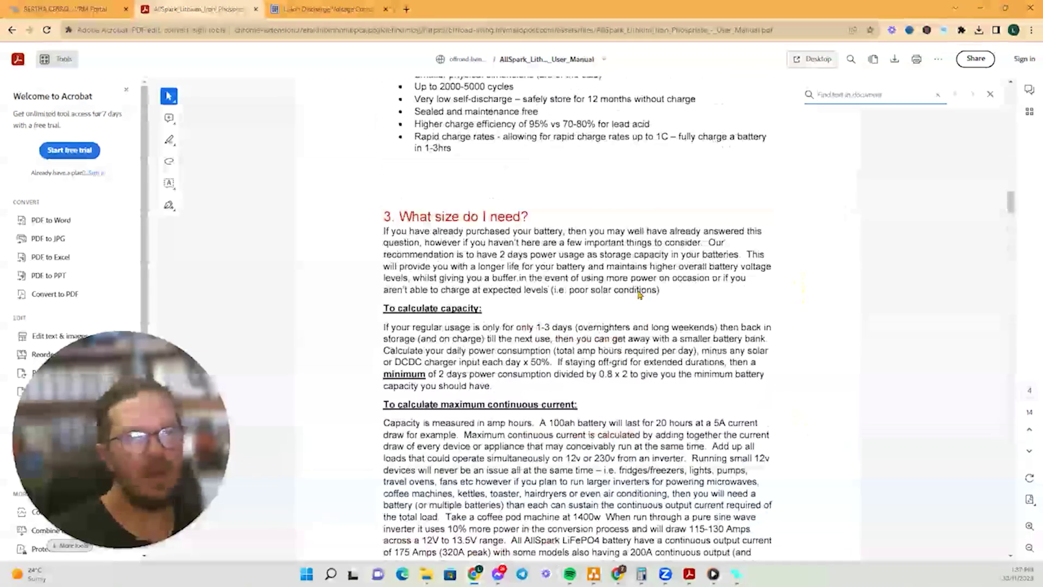
scroll(639, 294, up, 6)
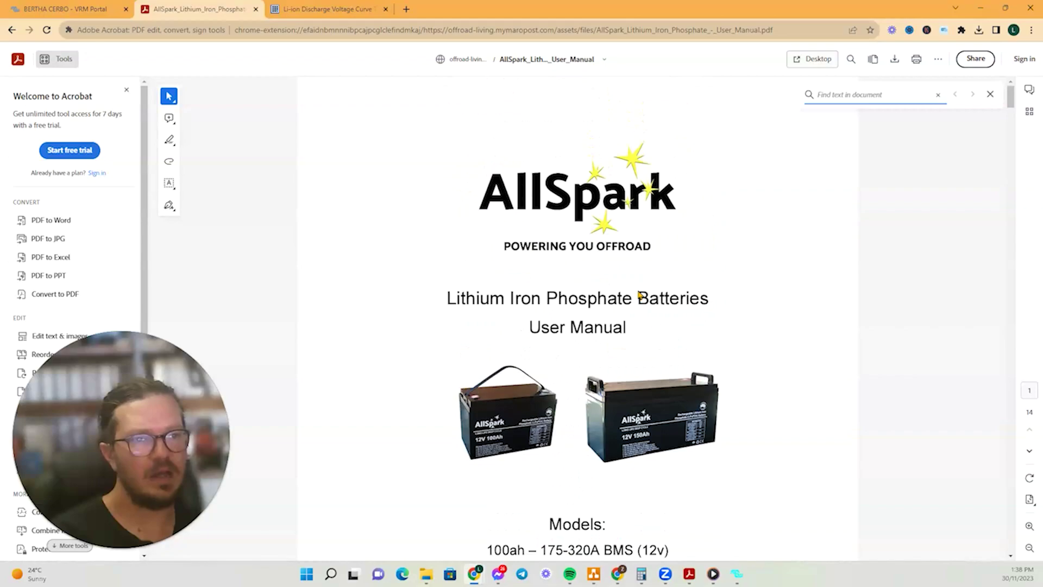
scroll(645, 291, down, 10)
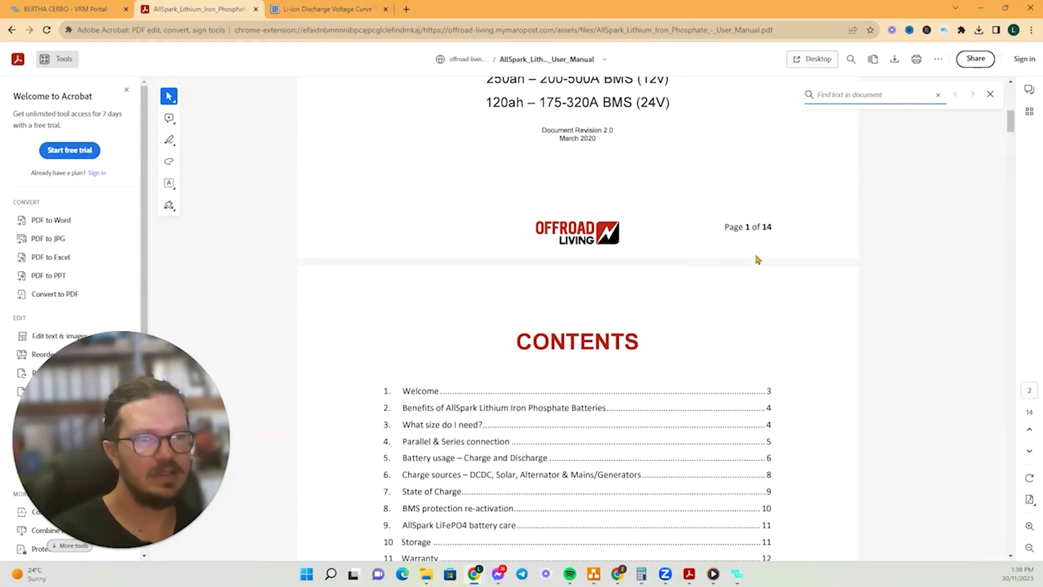
scroll(533, 239, down, 15)
scroll(546, 208, down, 20)
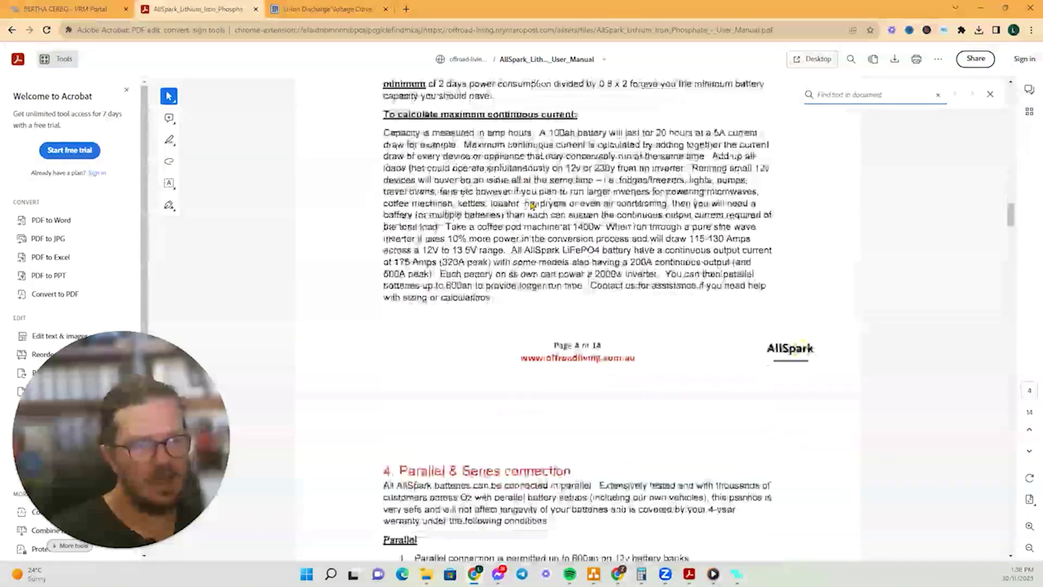
scroll(543, 266, up, 8)
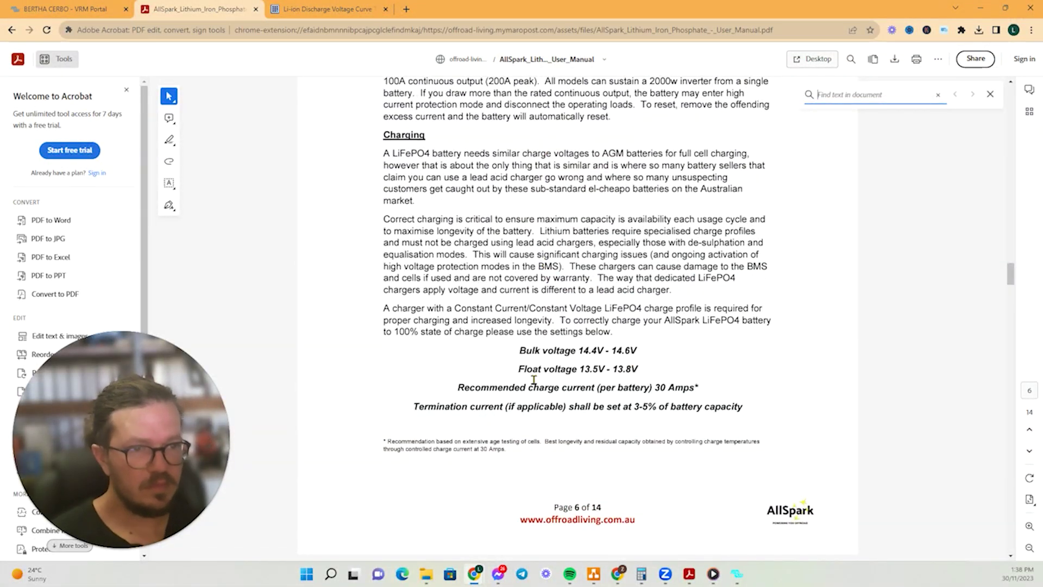
scroll(627, 382, up, 1)
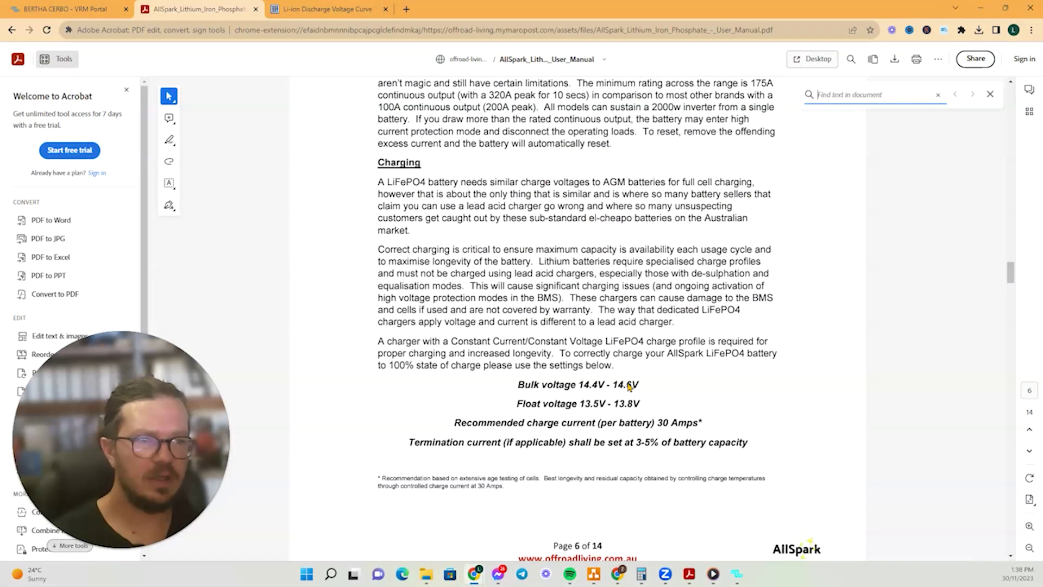
scroll(589, 343, down, 1)
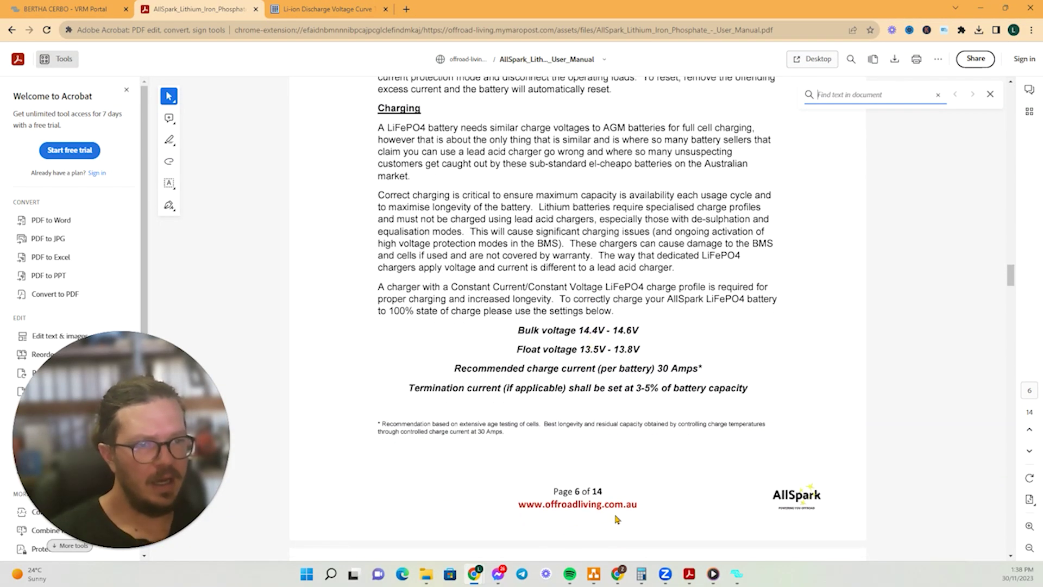
scroll(470, 198, down, 1)
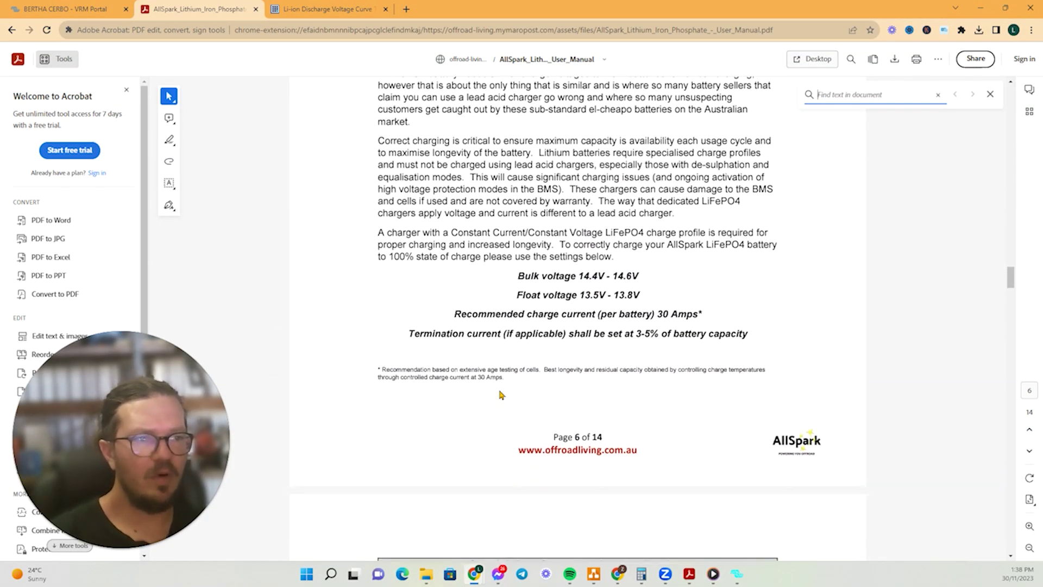
scroll(502, 391, up, 1)
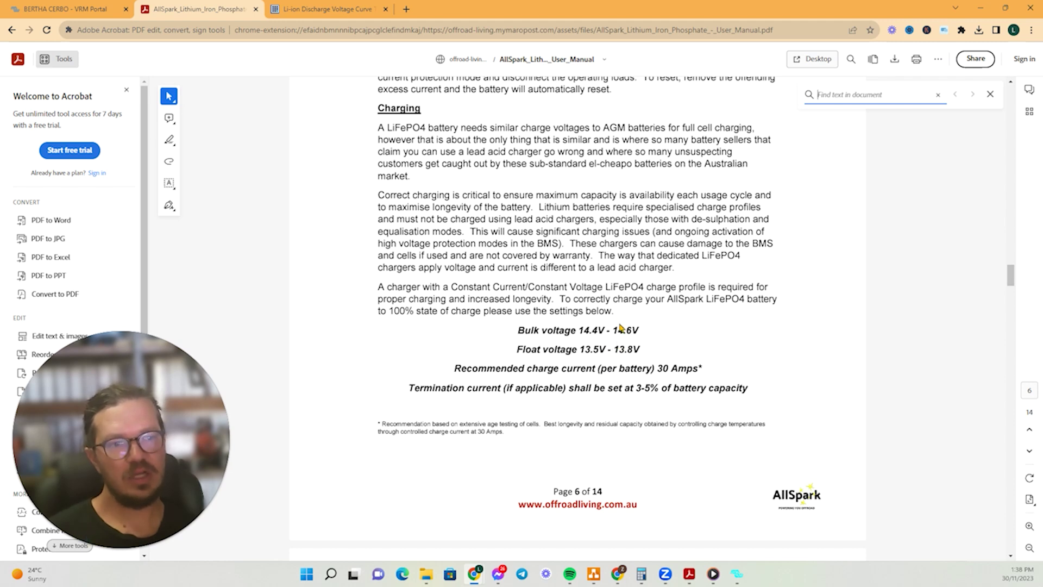
Step: Highlight the 14.6 V bulk voltage in the manual, then bring up the Li-ion discharge curve
mouse_move(613, 330)
mouse_down()
mouse_move(638, 329)
mouse_move(620, 349)
mouse_move(621, 328)
mouse_move(607, 328)
mouse_up()
click(683, 338)
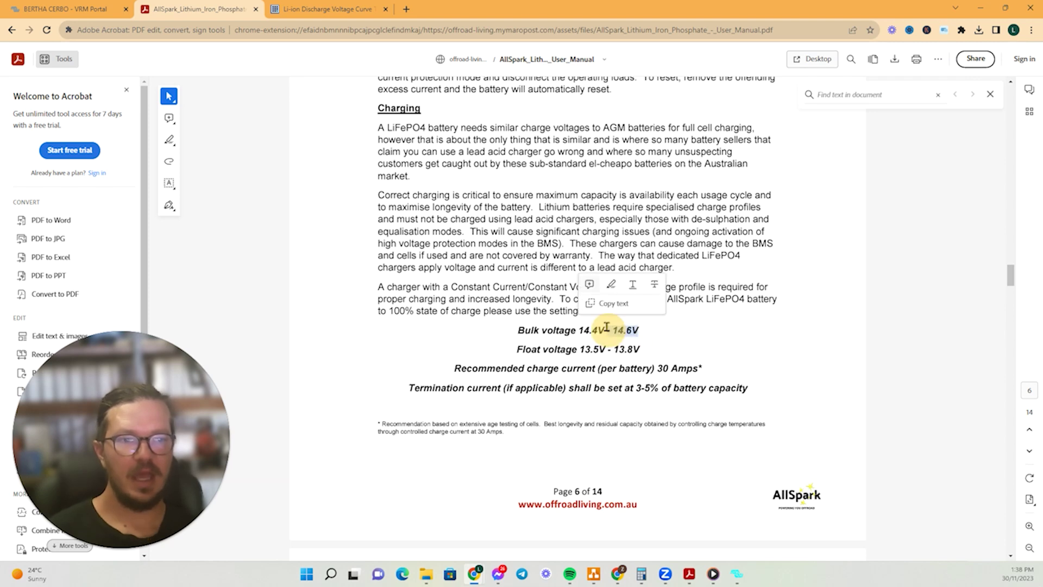
click(343, 7)
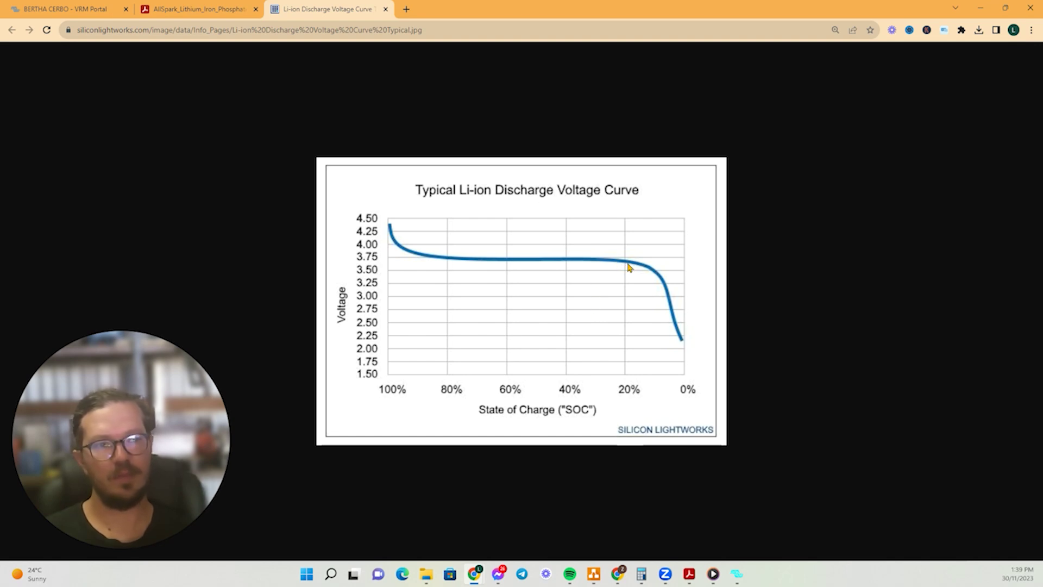
click(413, 257)
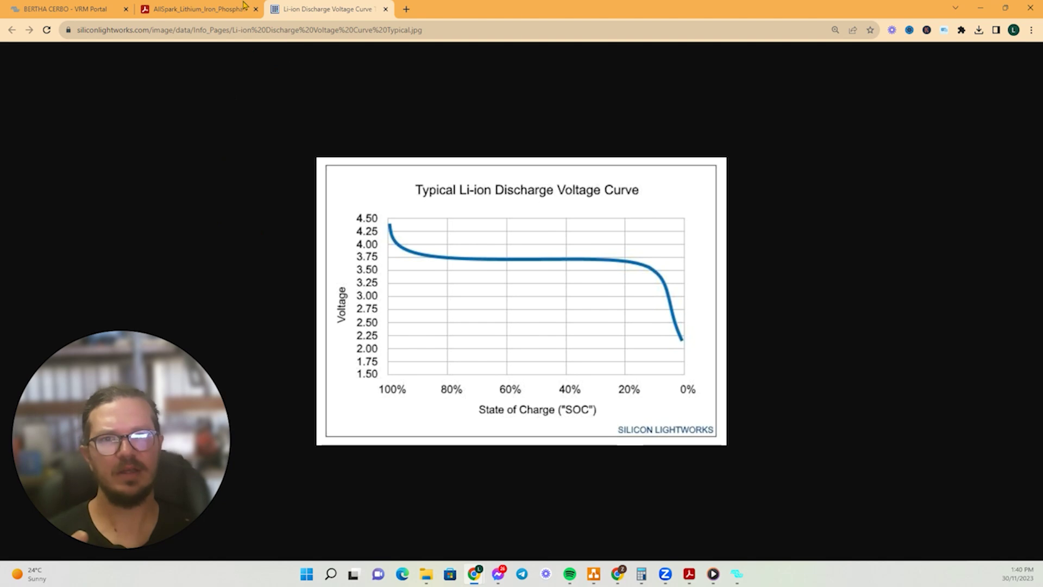
Step: Place VEConfigure's charger settings (14.20 V absorption, 13.50 V float) beside the Li-ion discharge curve
click(737, 573)
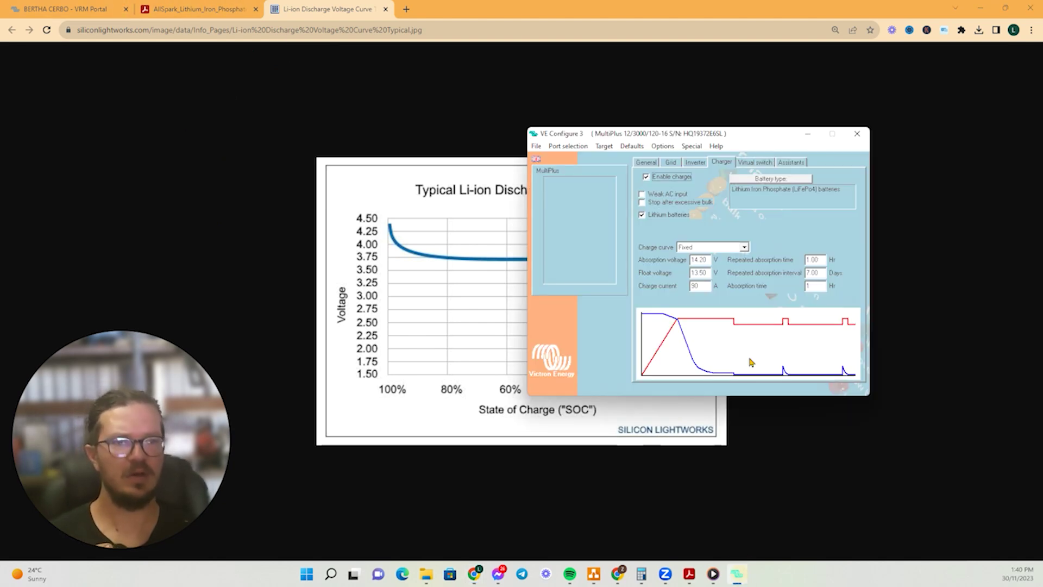
click(190, 8)
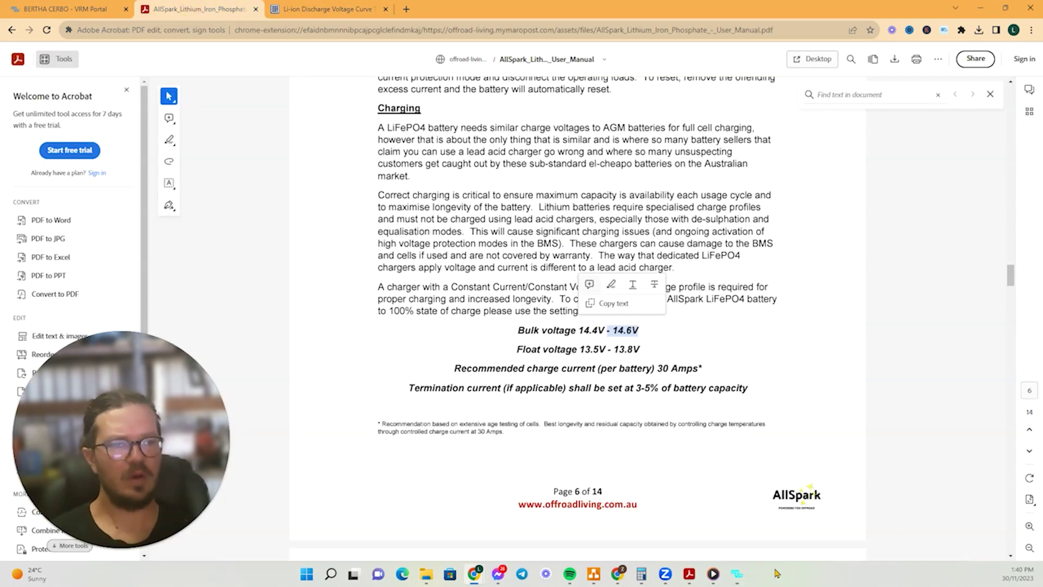
click(737, 573)
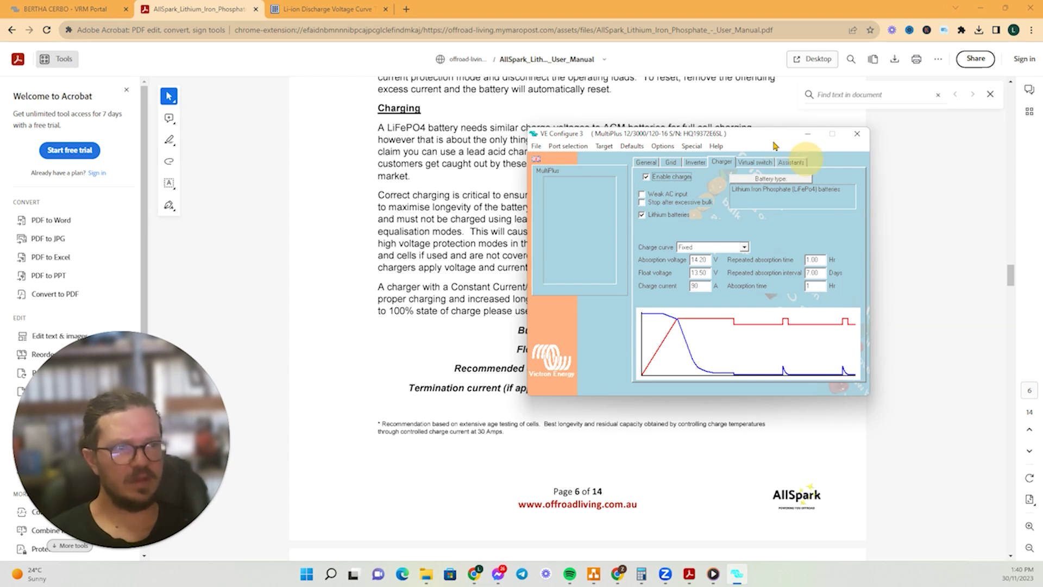
drag(761, 133, 904, 133)
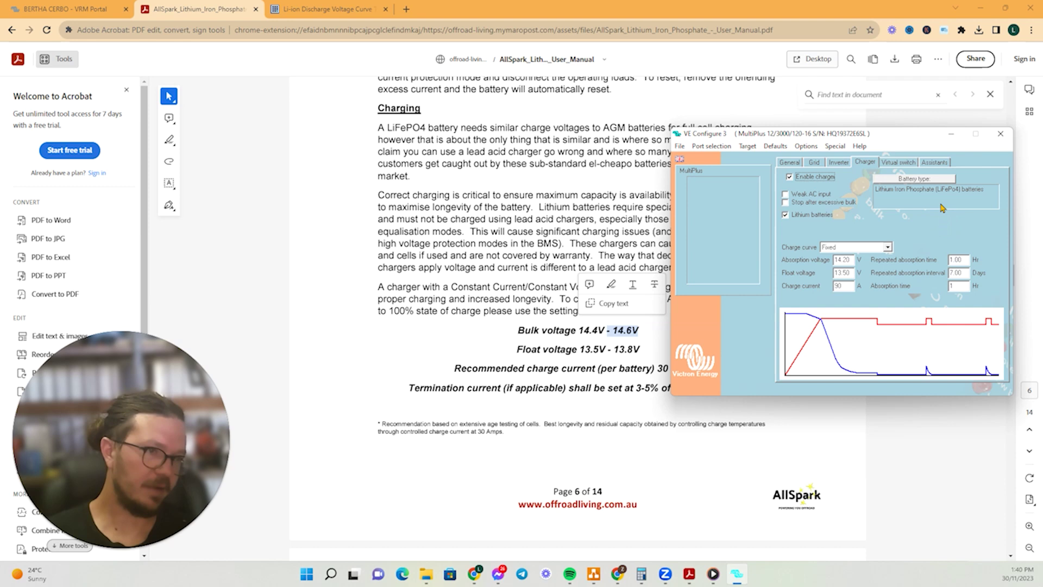
click(821, 265)
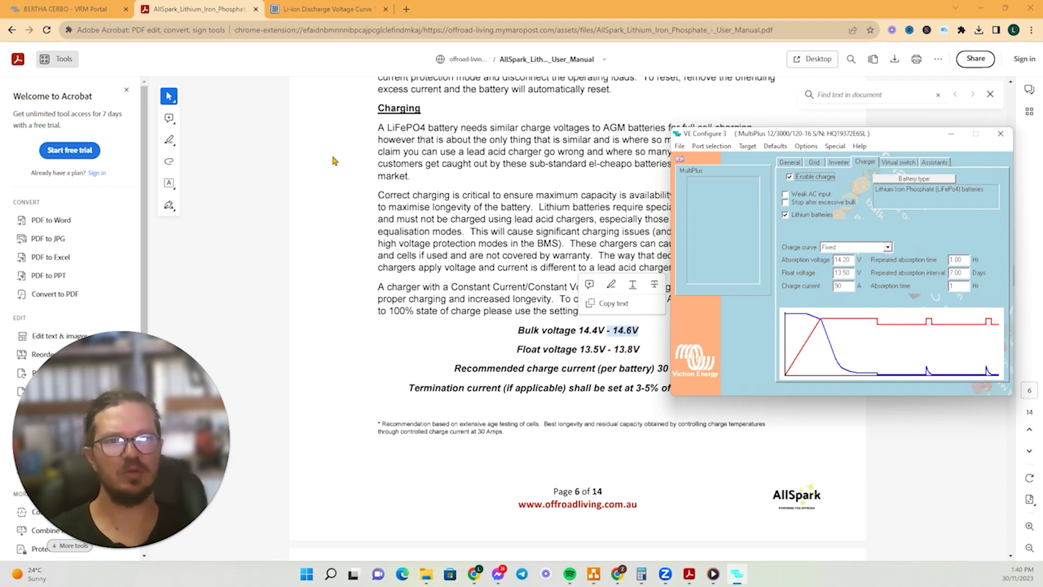
click(331, 7)
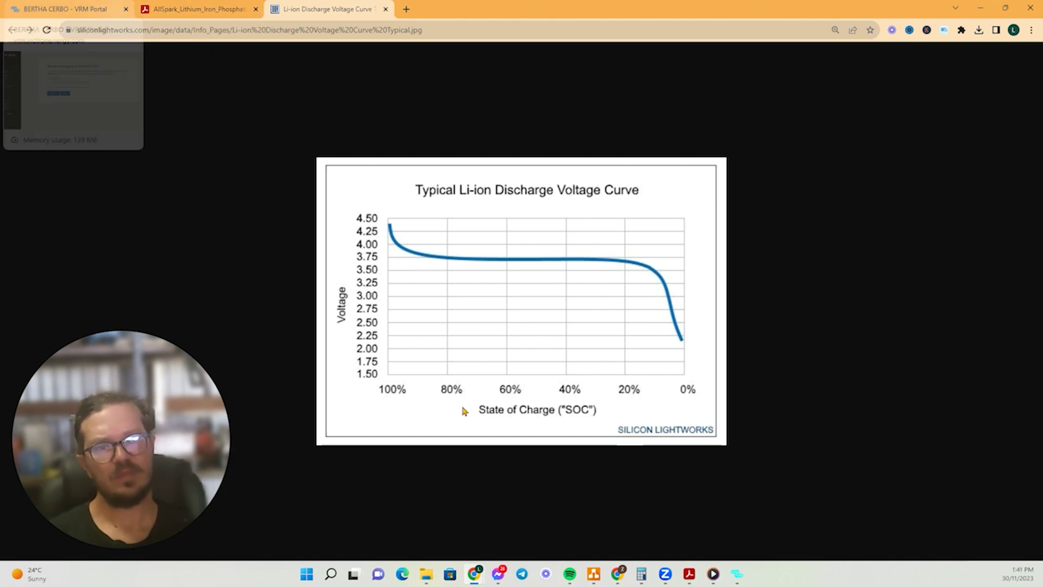
click(736, 574)
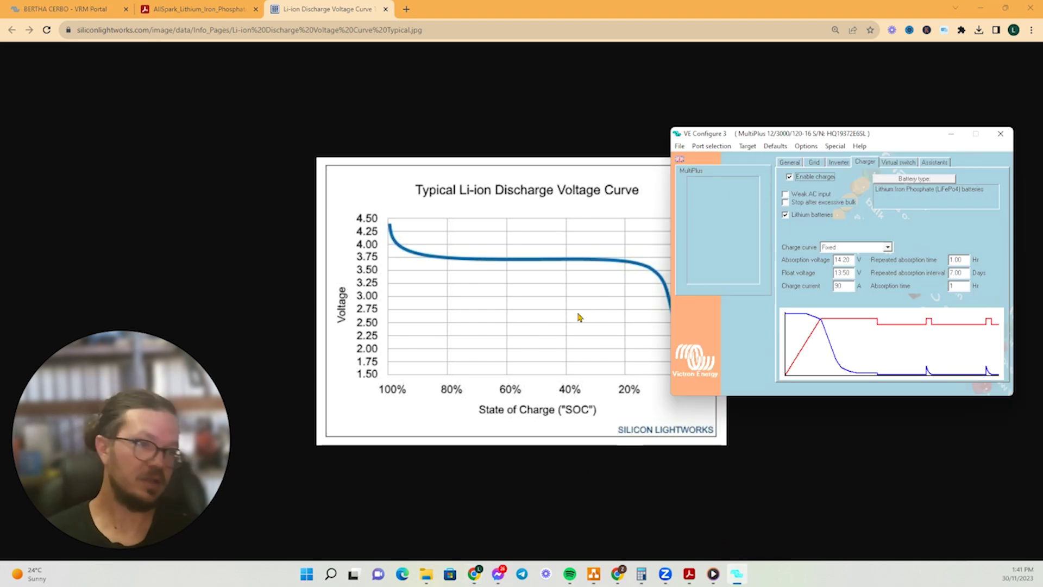
Step: In Calculator, clear the display and compute 750 ÷ 100 = 7.5
click(642, 573)
click(496, 255)
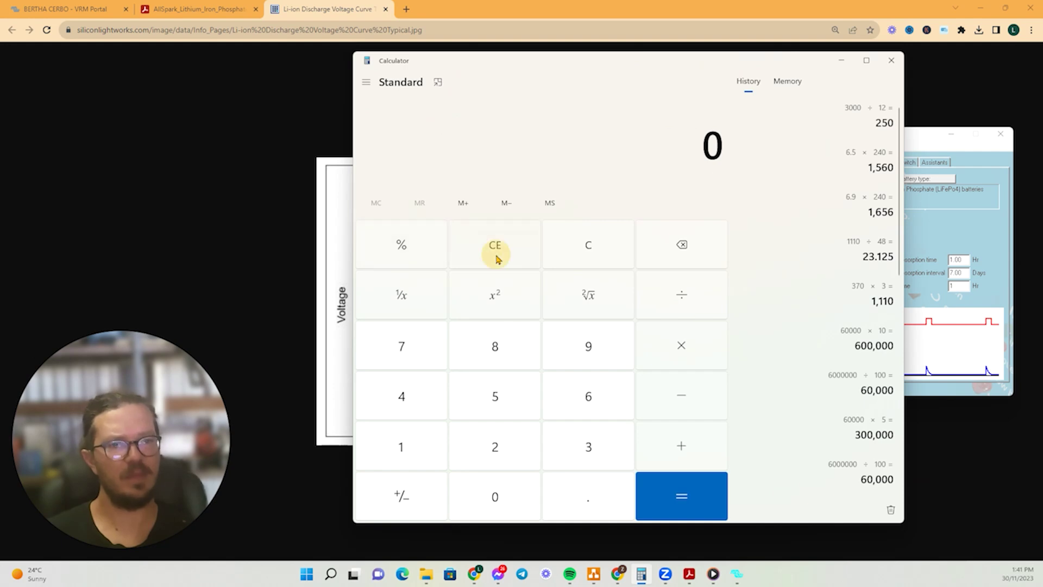
click(407, 358)
click(474, 392)
click(507, 494)
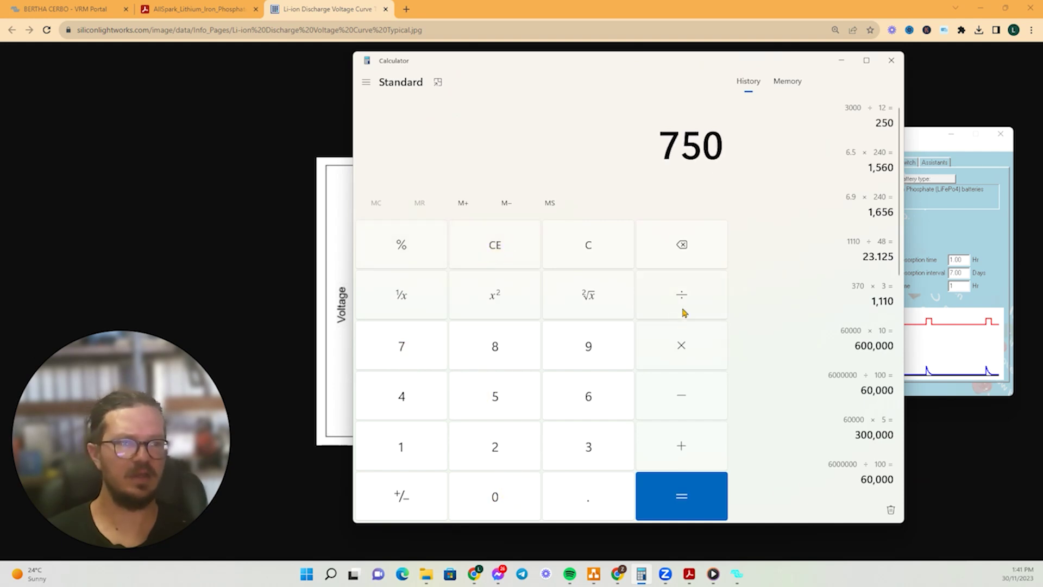
click(683, 284)
click(386, 435)
double_click(492, 506)
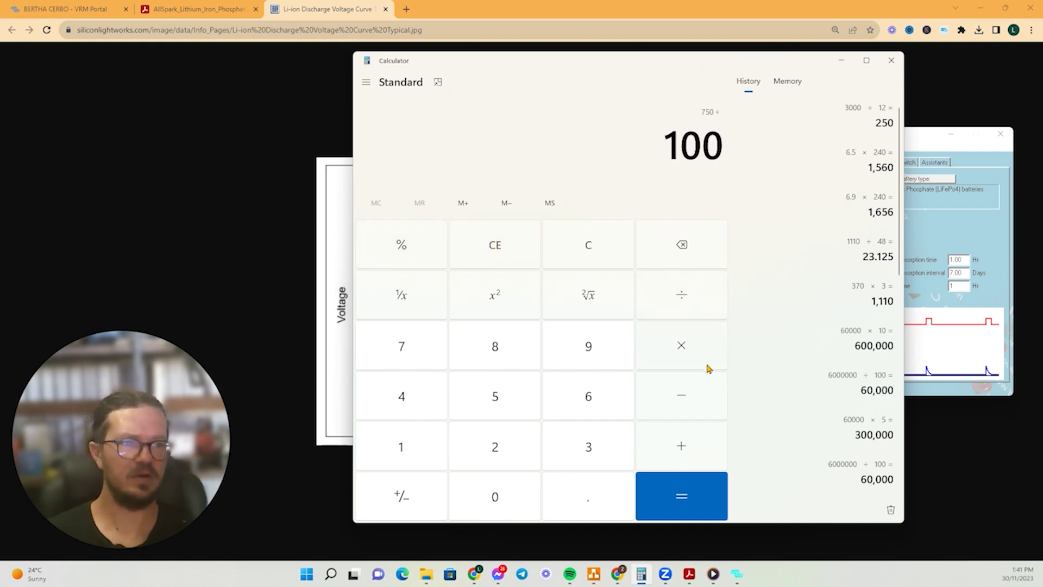
Step: Multiply 7.5 by 90 to get 675, then minimise Calculator
click(683, 352)
click(585, 343)
click(508, 494)
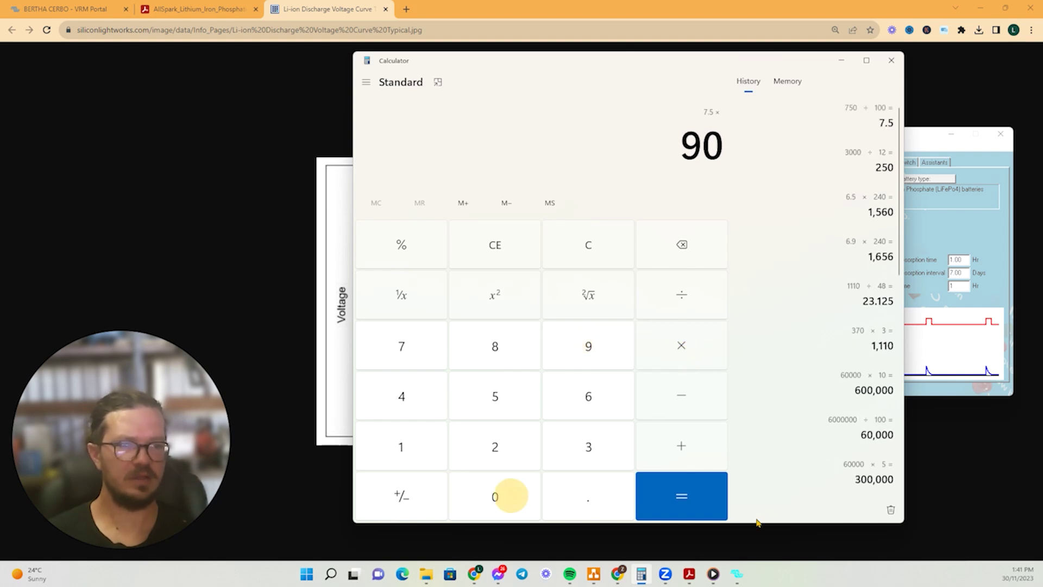
click(680, 494)
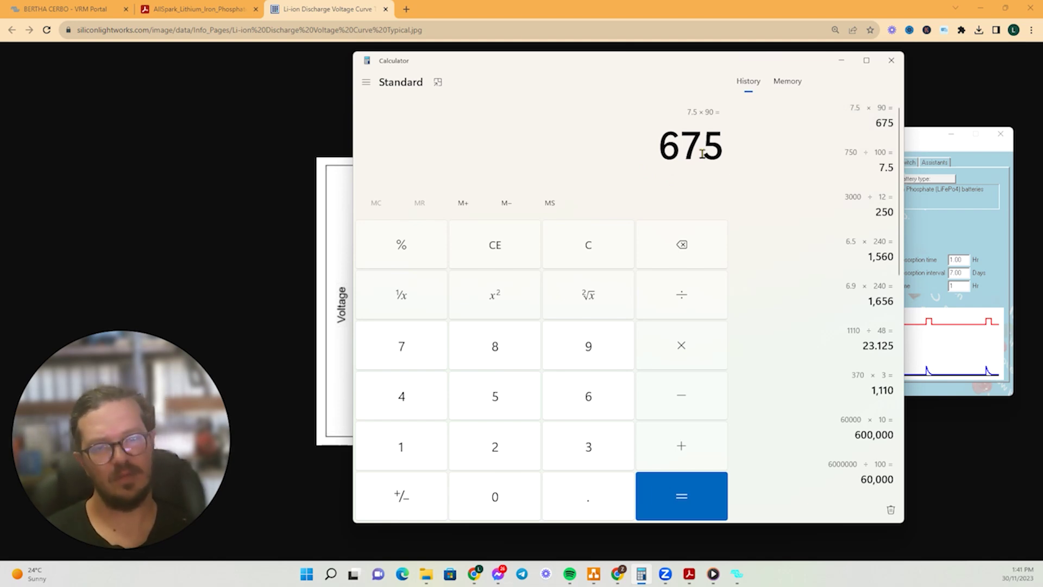
click(840, 61)
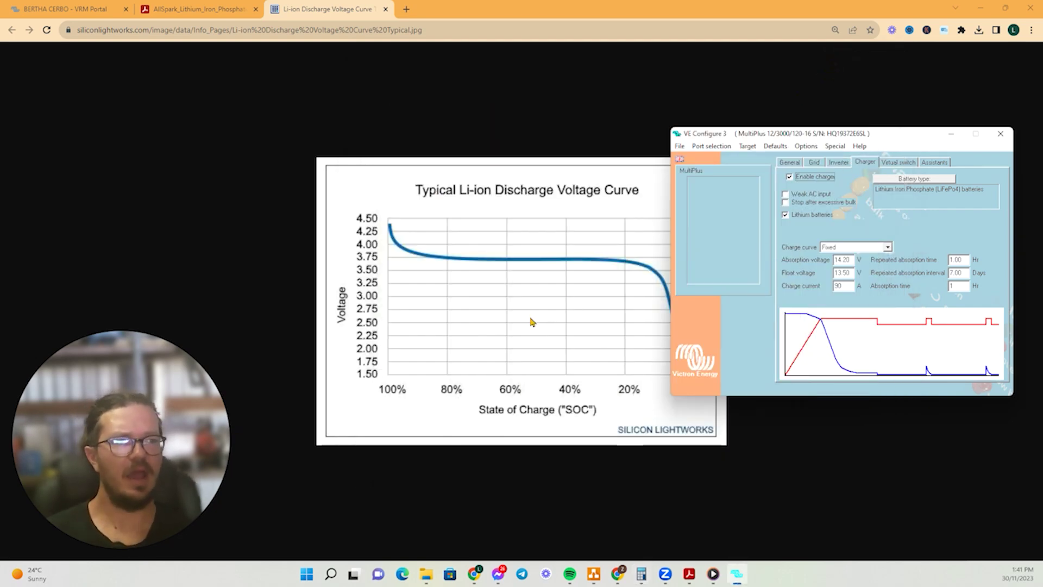
Step: Change the charger's absorption voltage from 14.20 V to 14.60 V
click(196, 9)
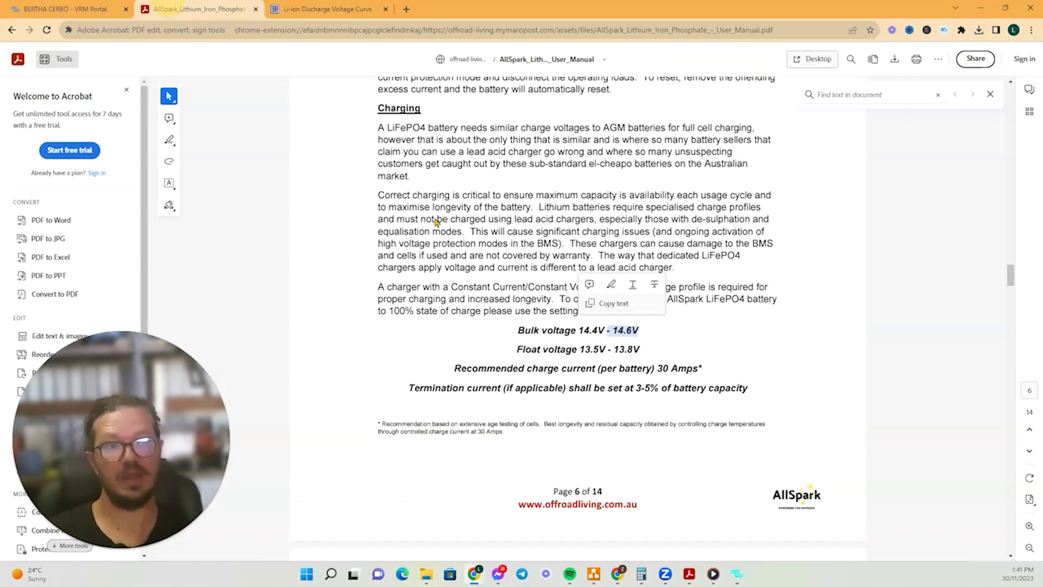
click(736, 575)
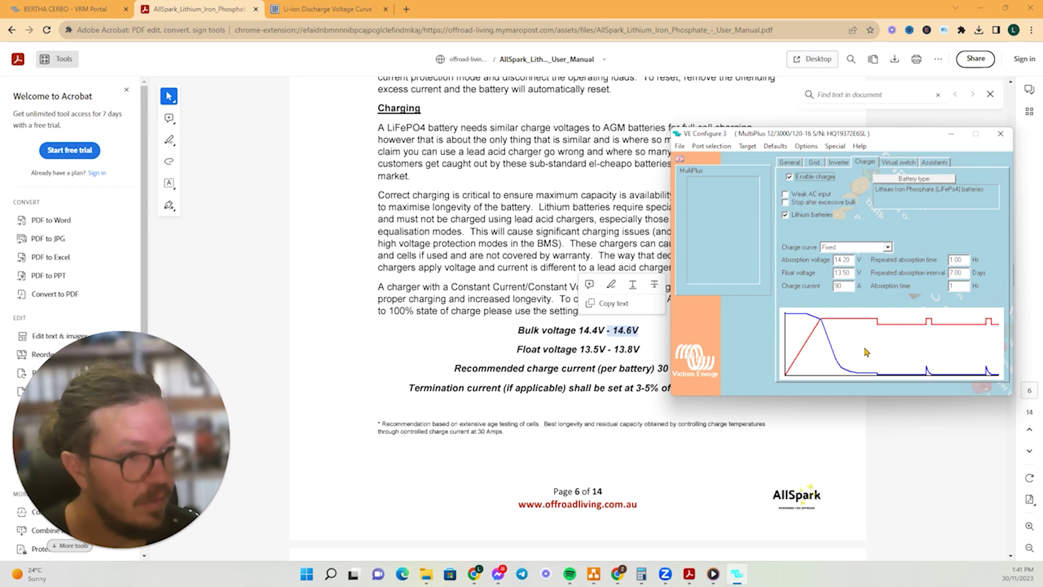
click(844, 260)
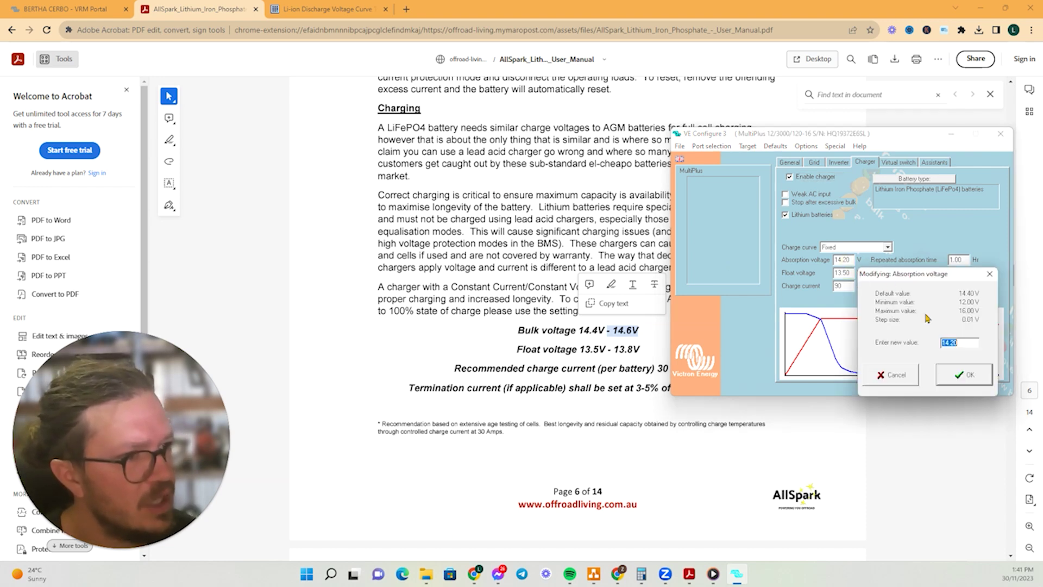
text(14)
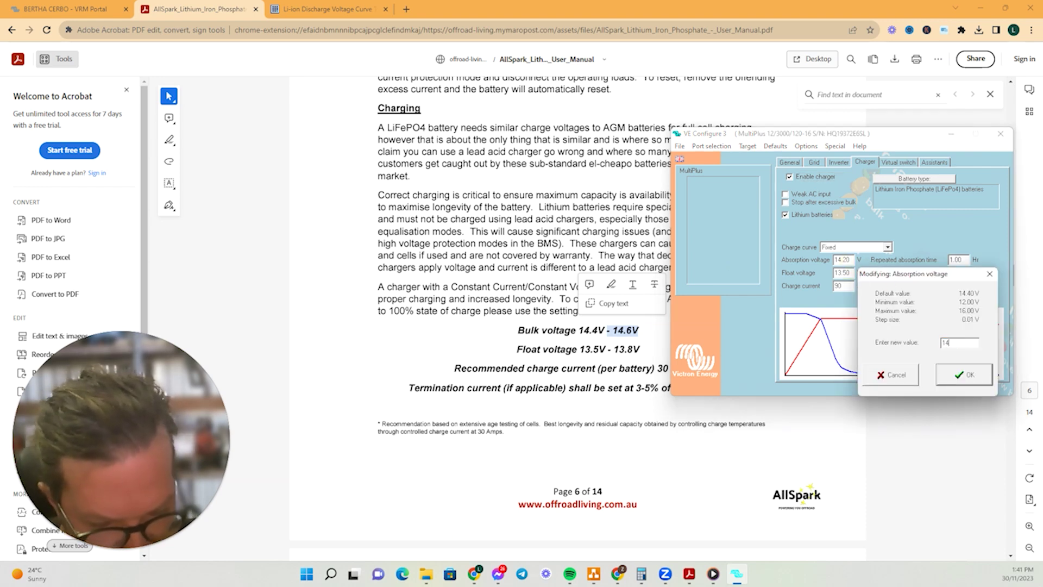
text(.6)
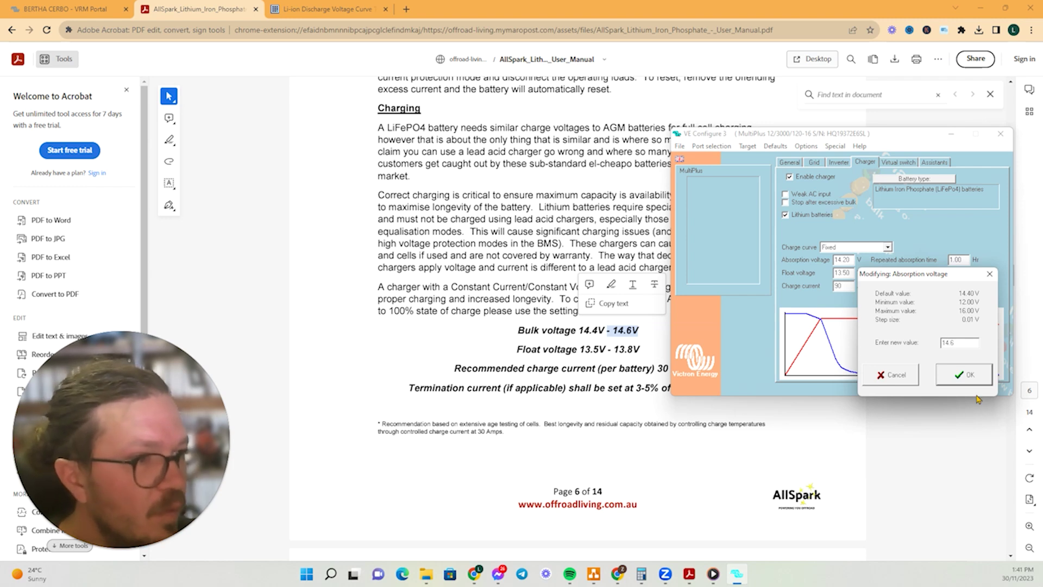
click(955, 365)
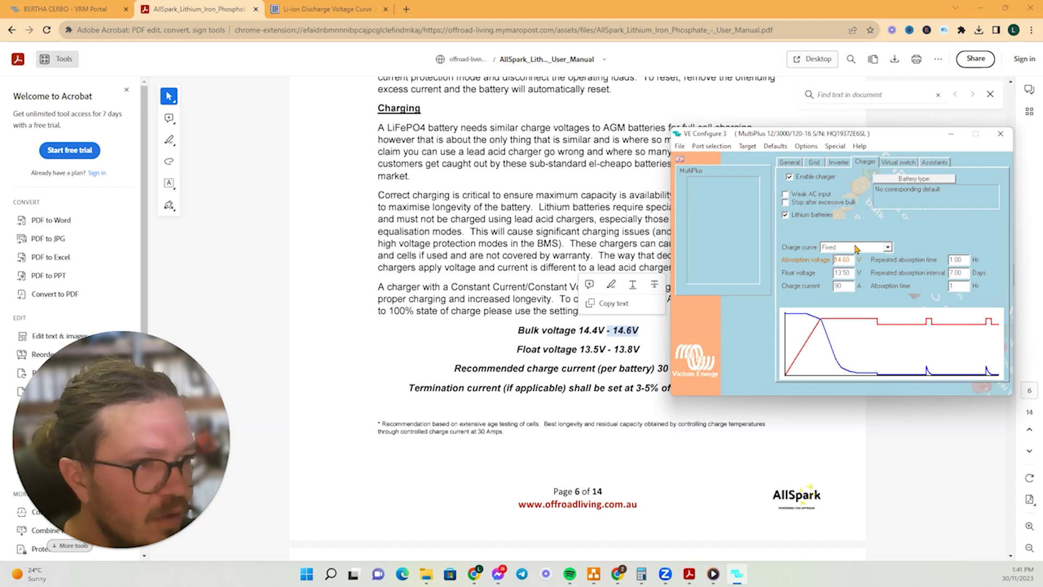
Step: Change the charger's float voltage from 13.50 V to 13.80 V
double_click(851, 272)
click(973, 355)
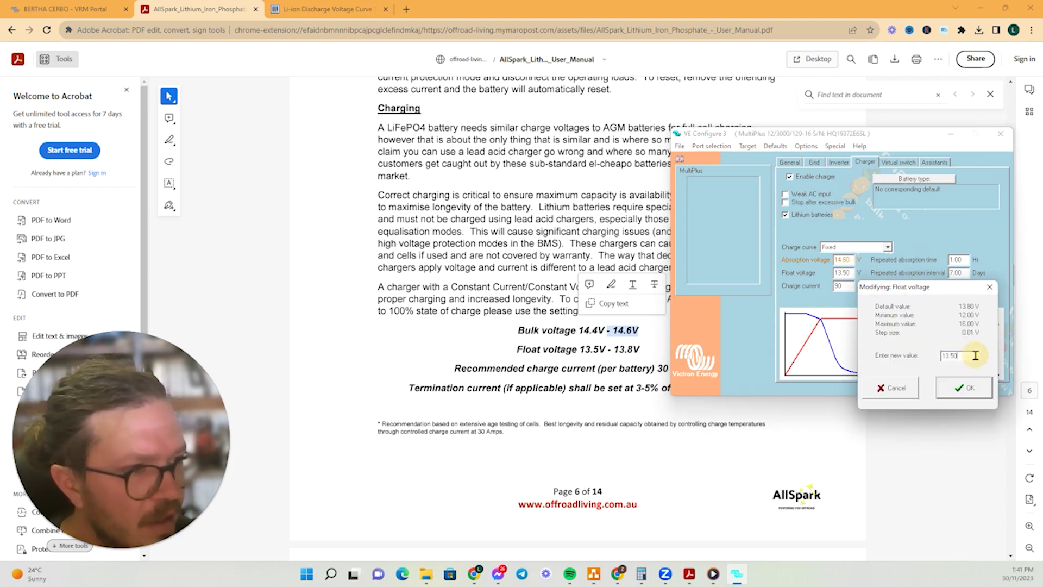
key(BackSpace)
key(BackSpace)
key(BackSpace)
text(.8)
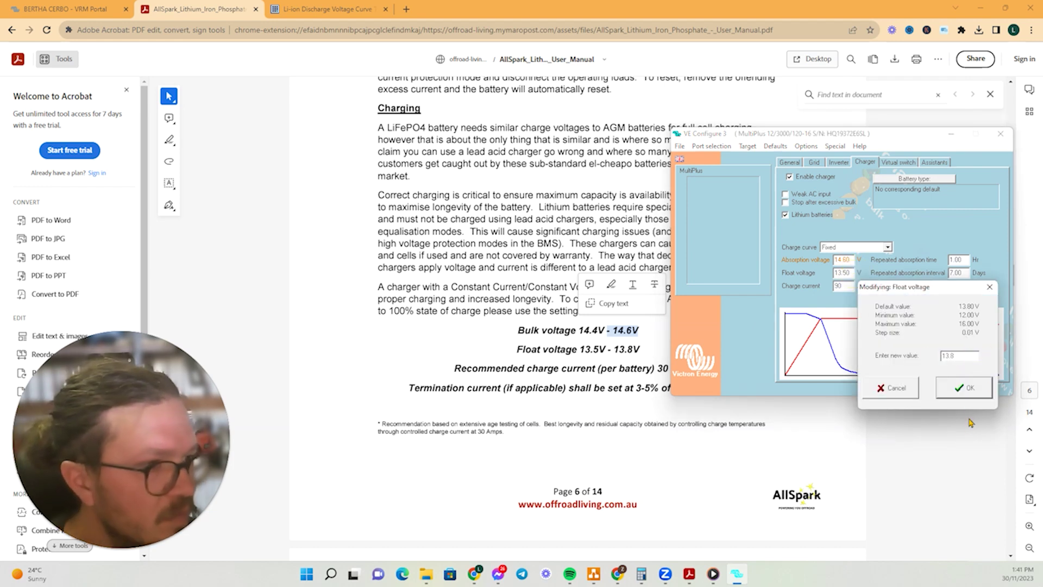
click(972, 387)
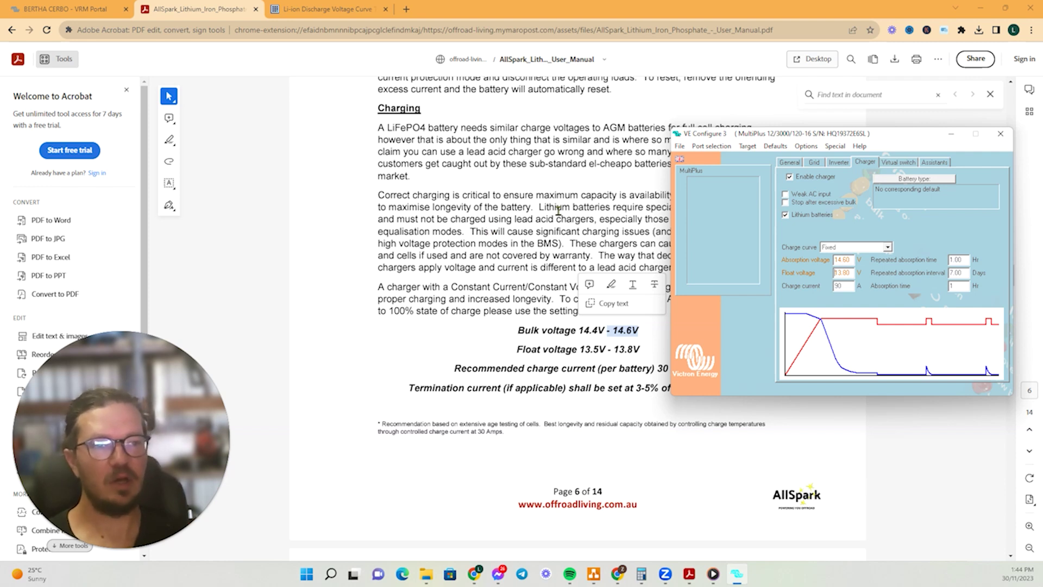
Step: Highlight the Bulk and Float voltage lines in the AllSpark manual
click(454, 361)
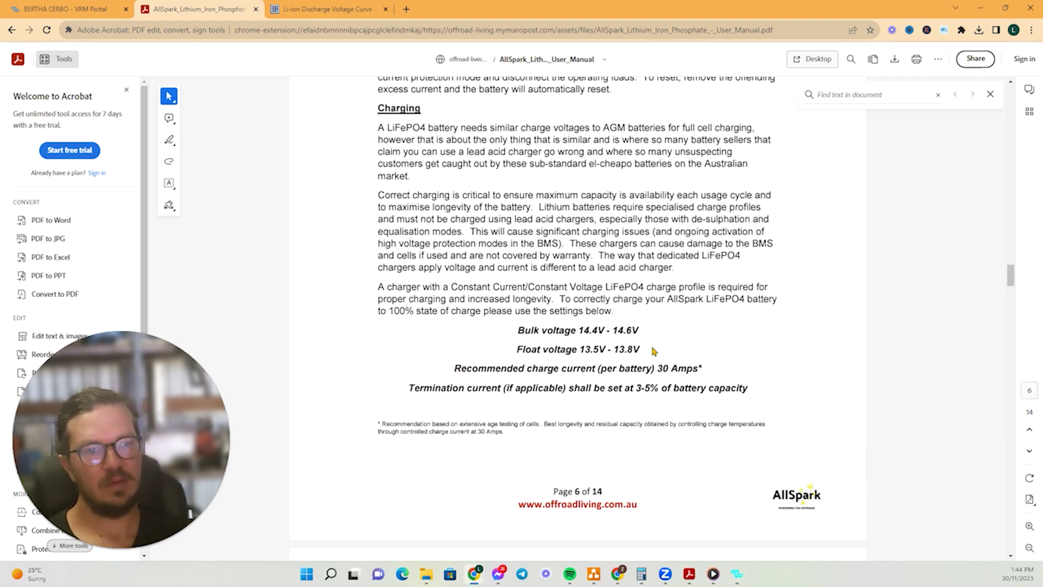
drag(651, 351, 573, 310)
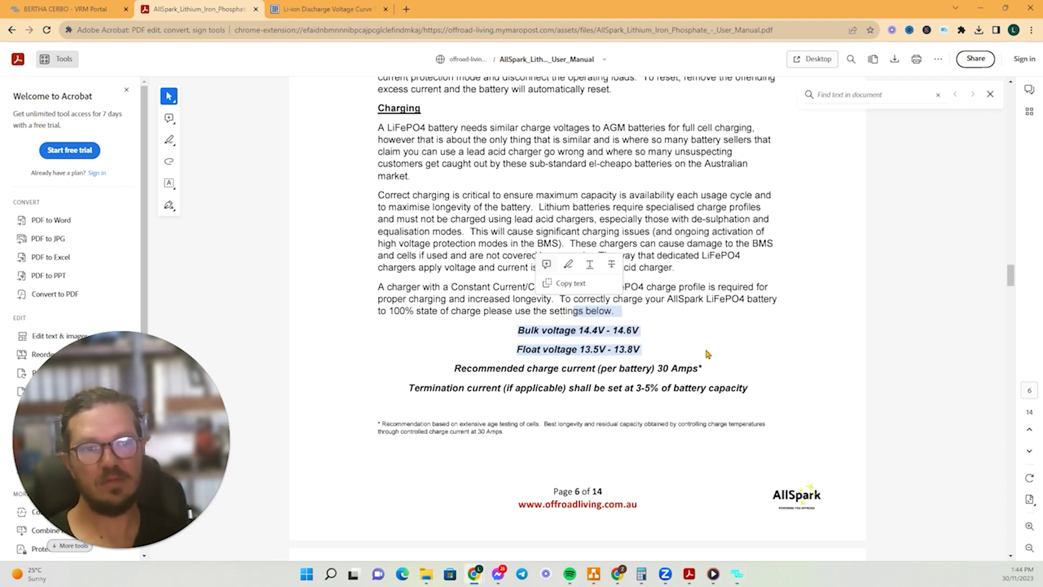
drag(683, 346, 463, 326)
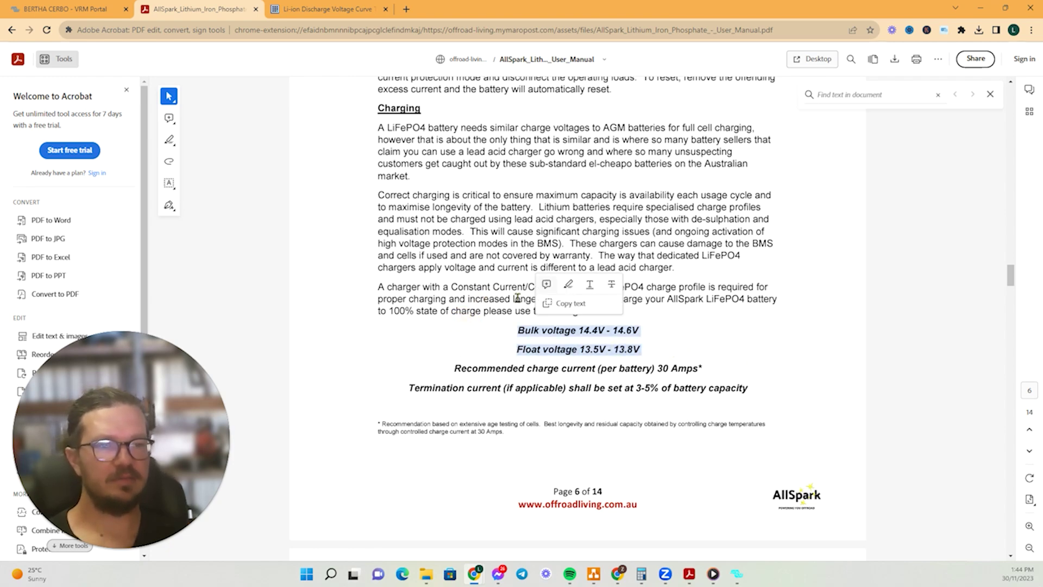
Step: Show the manual's Battery usage – Charge and Discharge section alongside VEConfigure's 14.60 V / 13.80 V settings
scroll(485, 298, up, 8)
scroll(500, 333, down, 10)
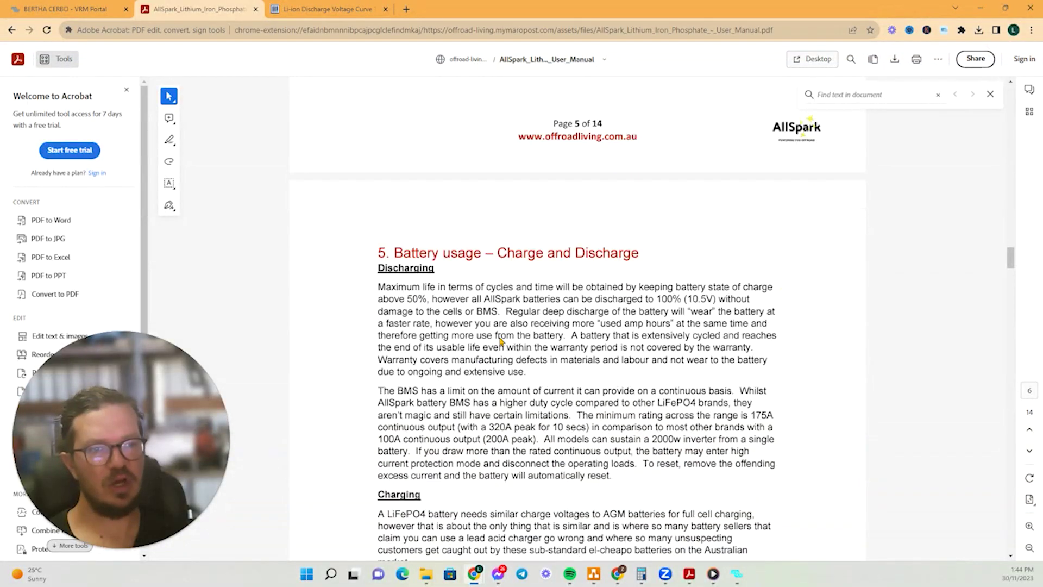
scroll(493, 341, down, 2)
scroll(506, 282, up, 10)
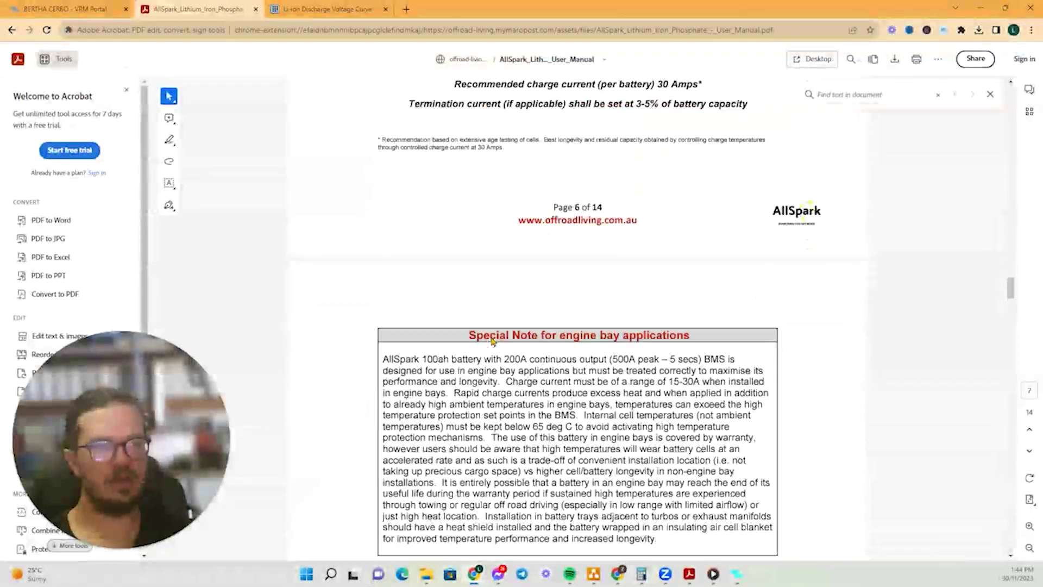
click(737, 574)
scroll(383, 422, down, 4)
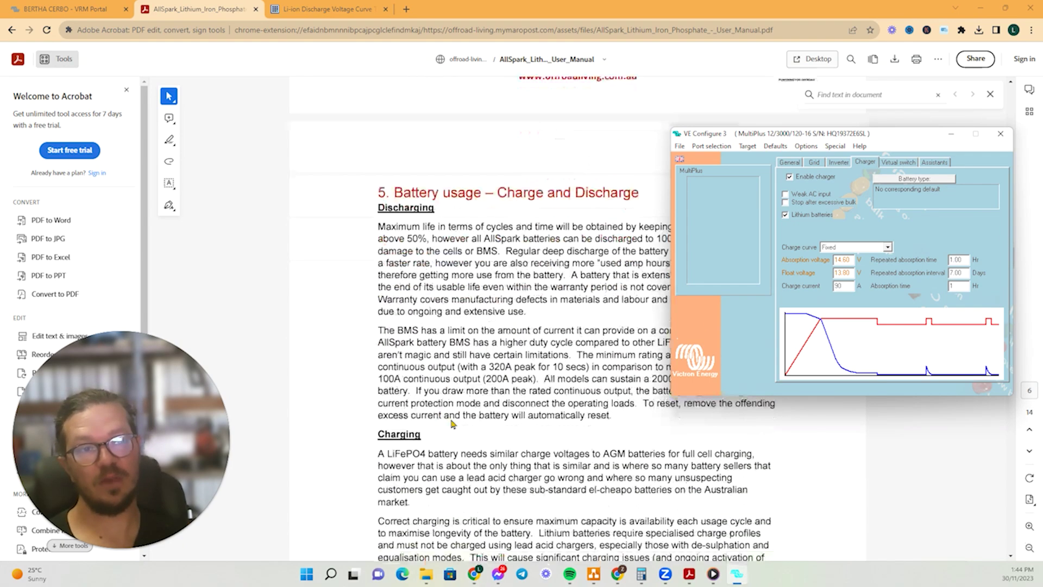